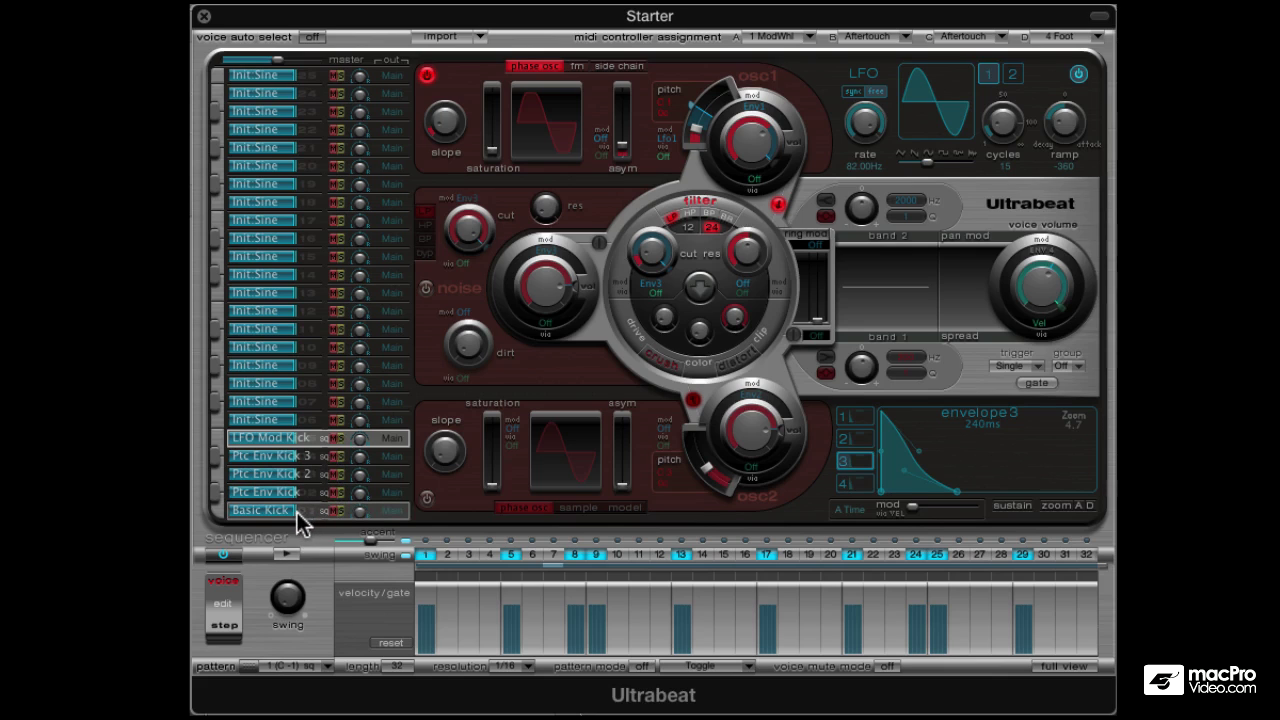
# - Paste sequence pattern 1 into the empty Init Sine voice and switch the step sequencer on
pyautogui.click(279, 422)
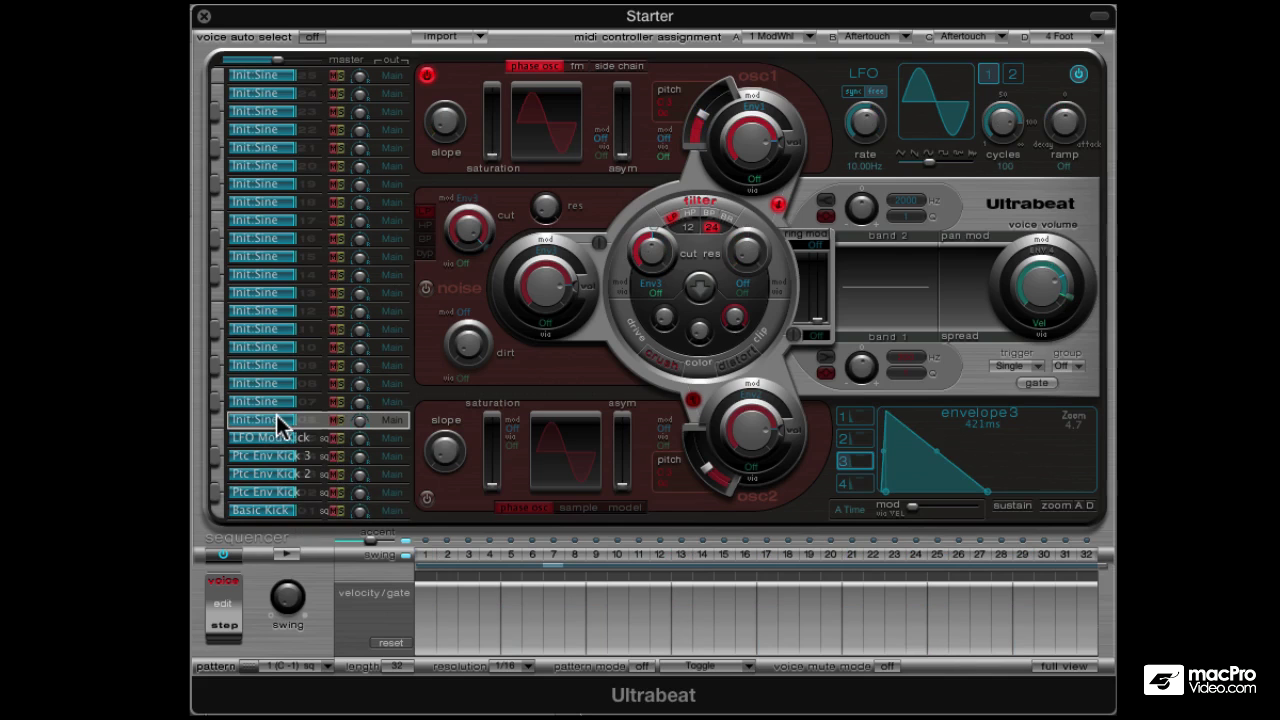
pyautogui.rightClick(326, 430)
pyautogui.moveTo(394, 478)
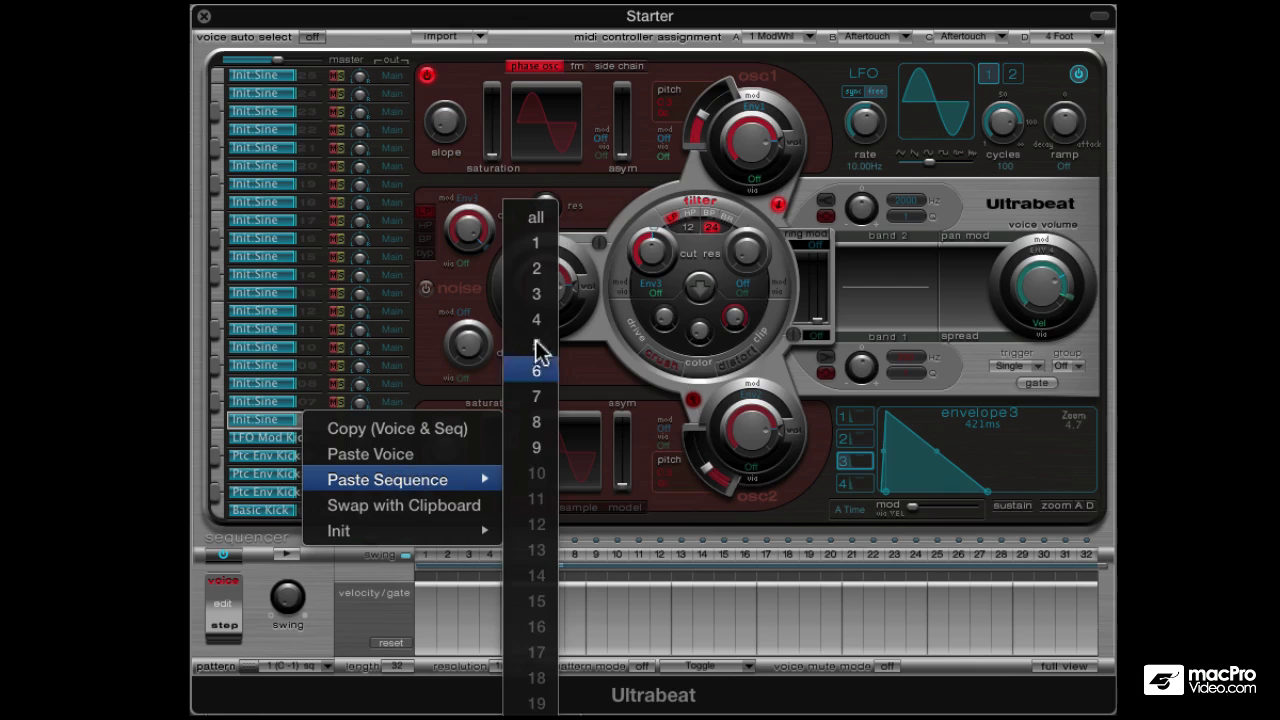
pyautogui.click(548, 246)
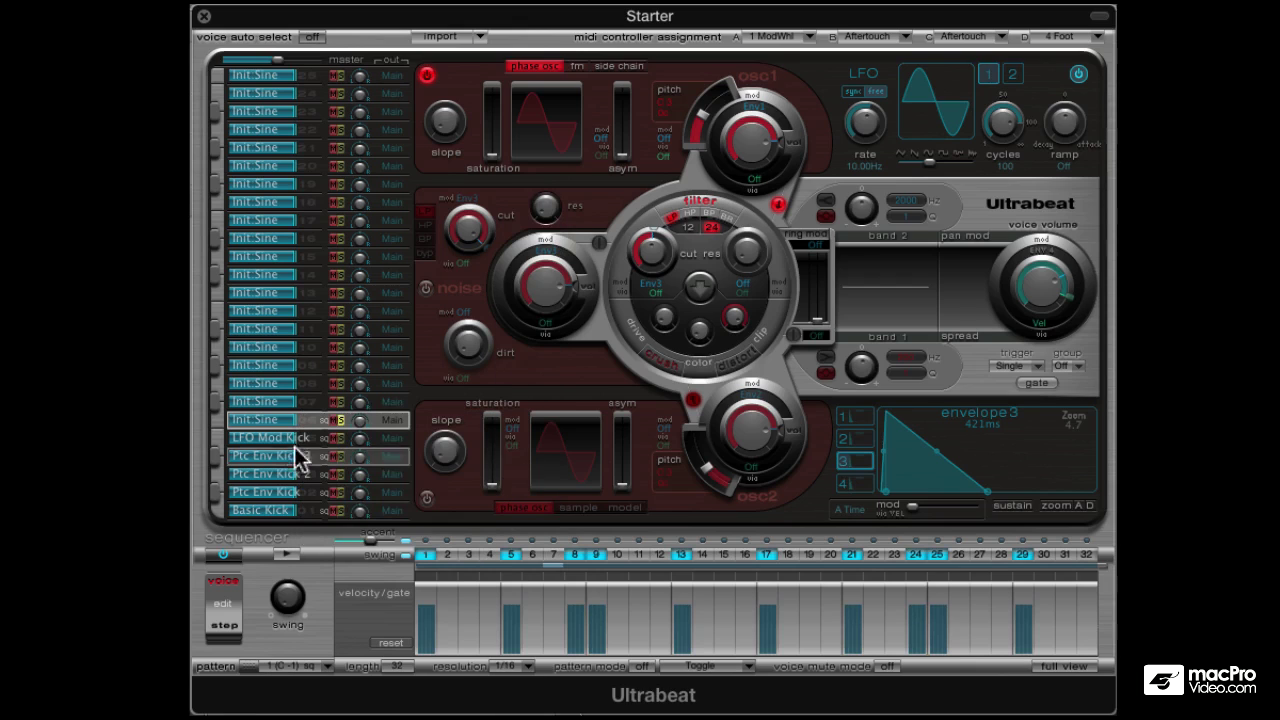
pyautogui.click(286, 555)
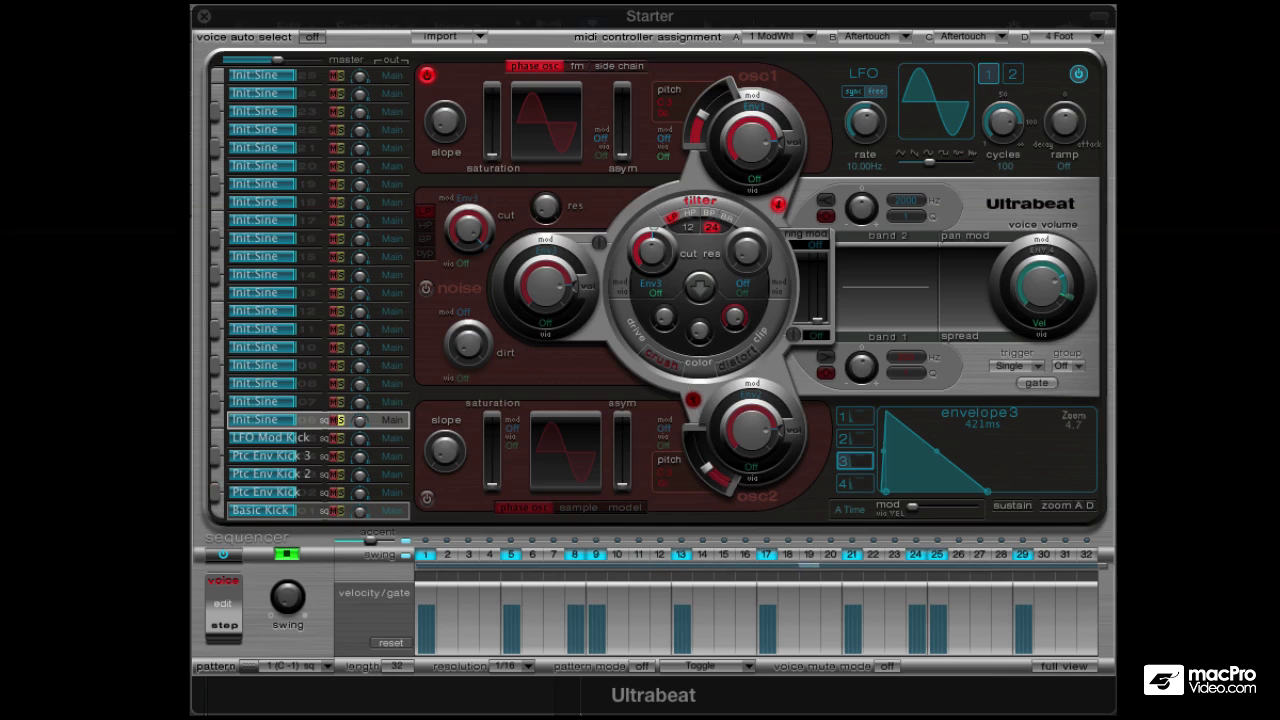
# - Switch on steps 7, 15, 20 and 23 in the Init Sine voice's sequencer row
pyautogui.click(552, 555)
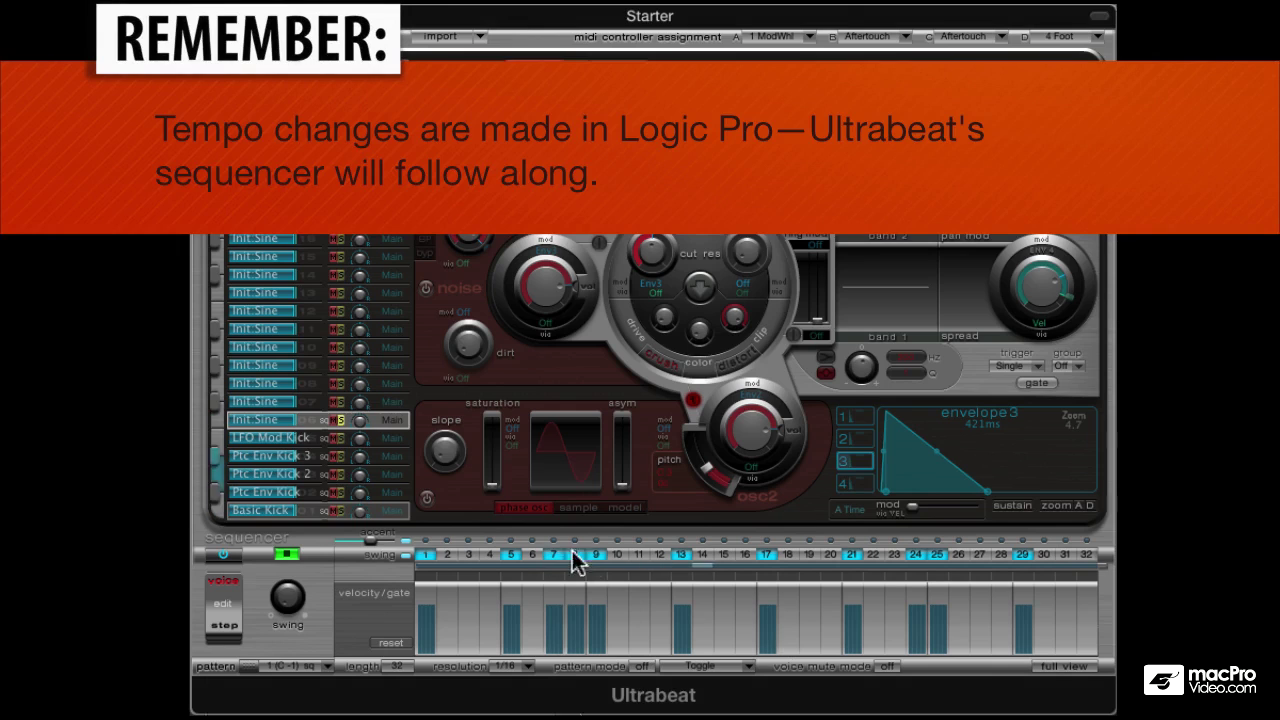
pyautogui.click(726, 555)
pyautogui.click(830, 555)
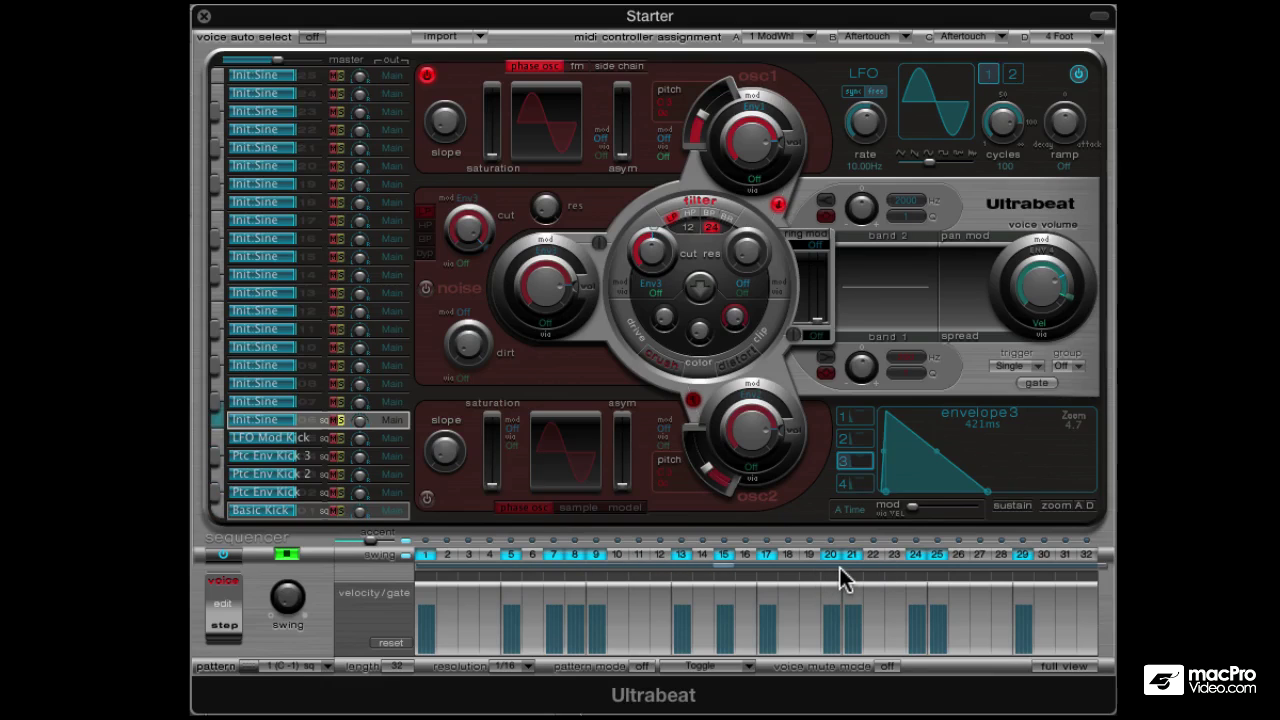
pyautogui.click(895, 555)
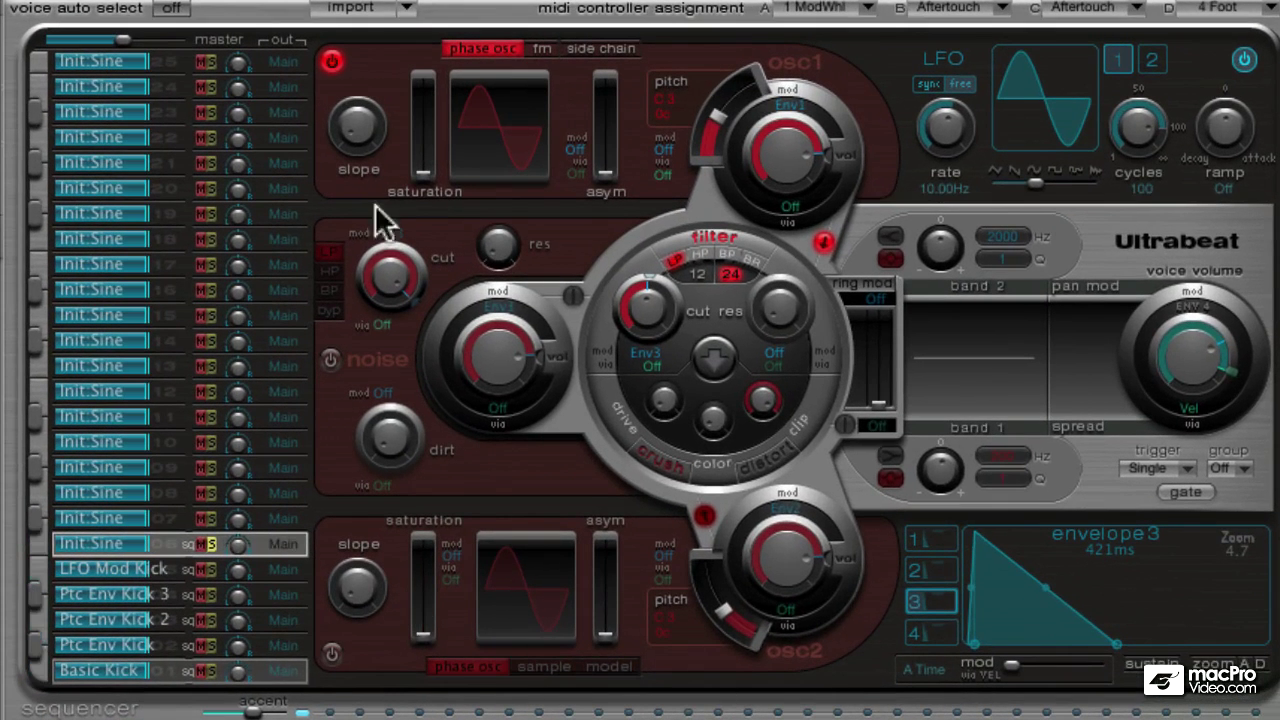
# - Replace oscillator 1 with oscillator 2 in model mode, exciter type 2 and a nylon-like material
pyautogui.click(332, 61)
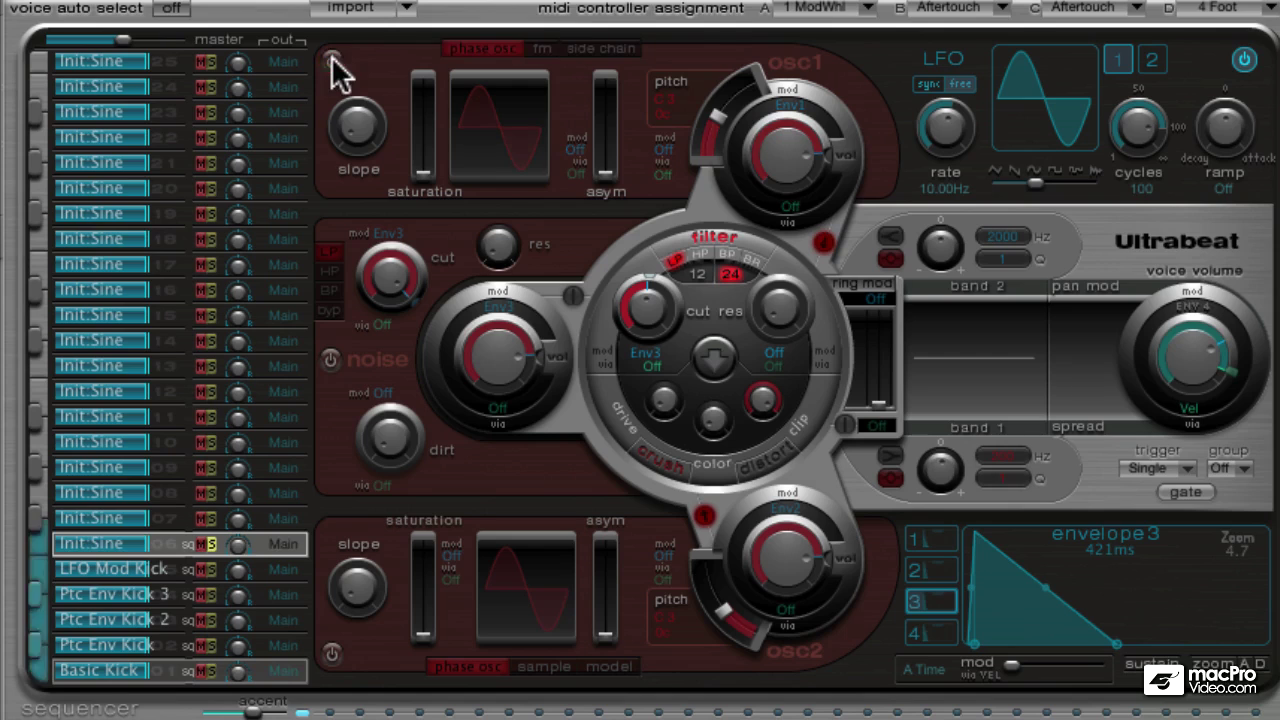
pyautogui.click(332, 655)
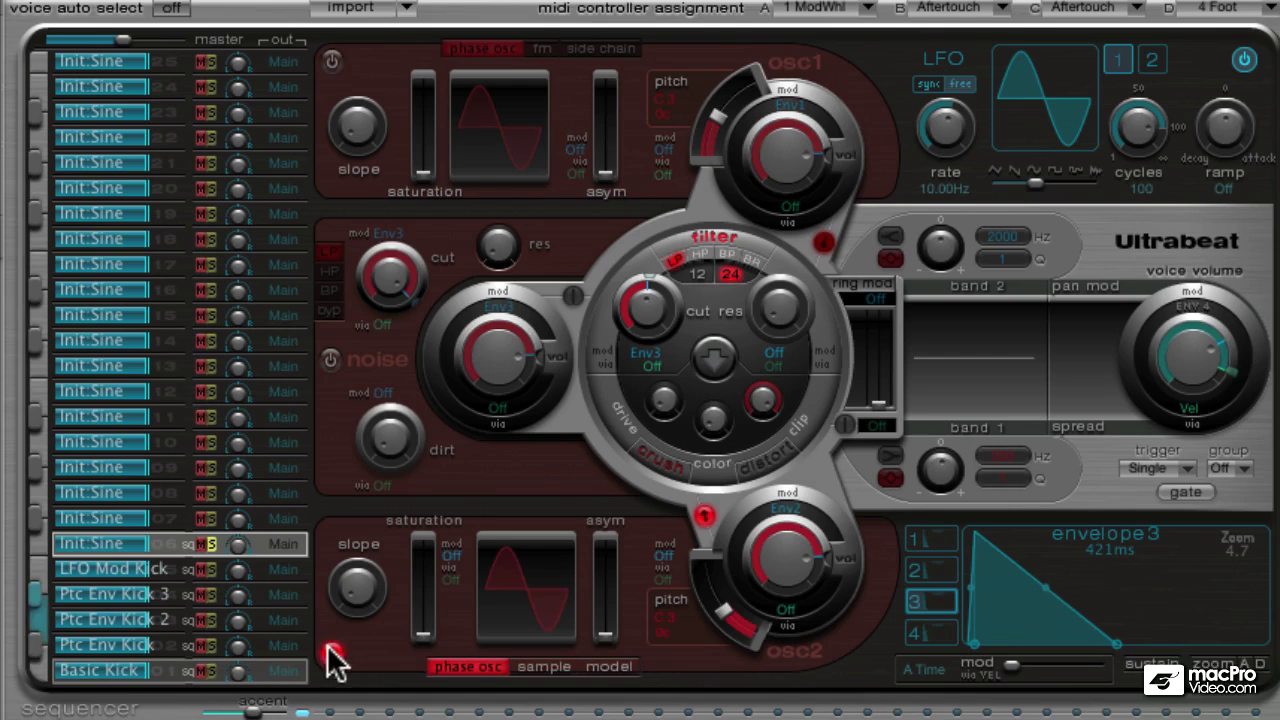
pyautogui.click(588, 665)
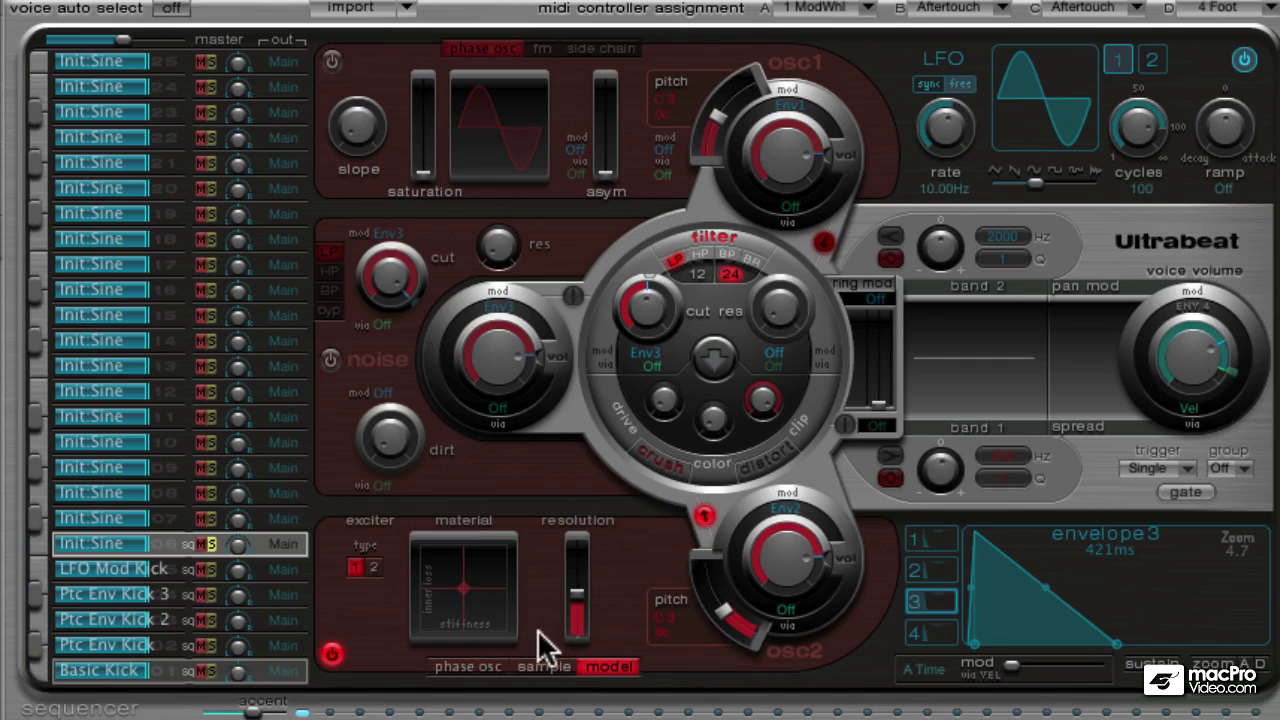
pyautogui.click(373, 567)
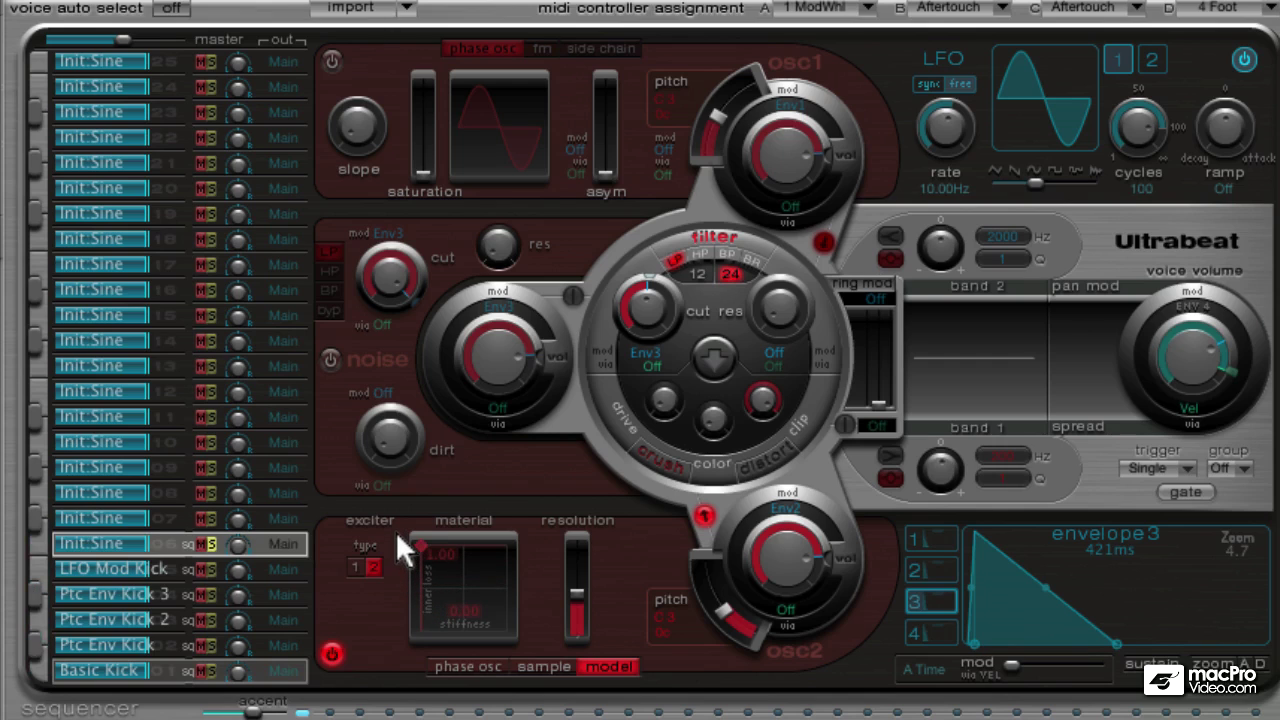
pyautogui.moveTo(397, 533); pyautogui.dragTo(424, 533)
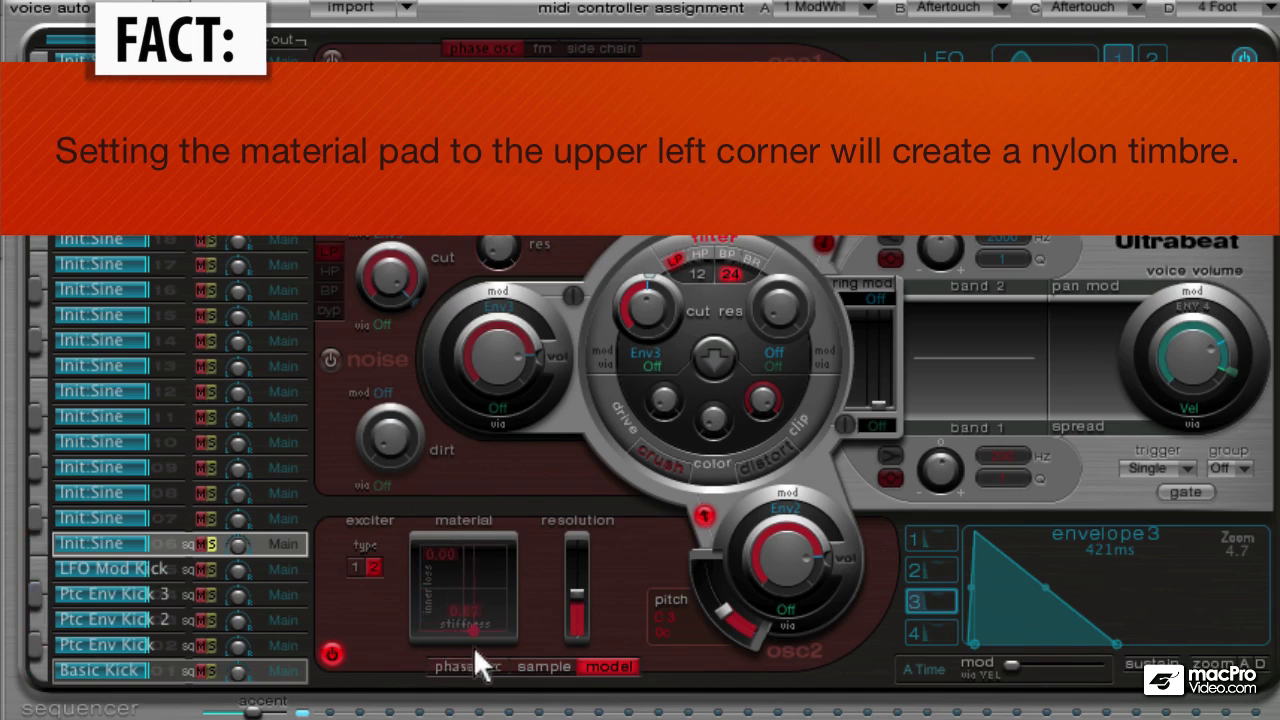
pyautogui.moveTo(478, 650); pyautogui.dragTo(391, 534)
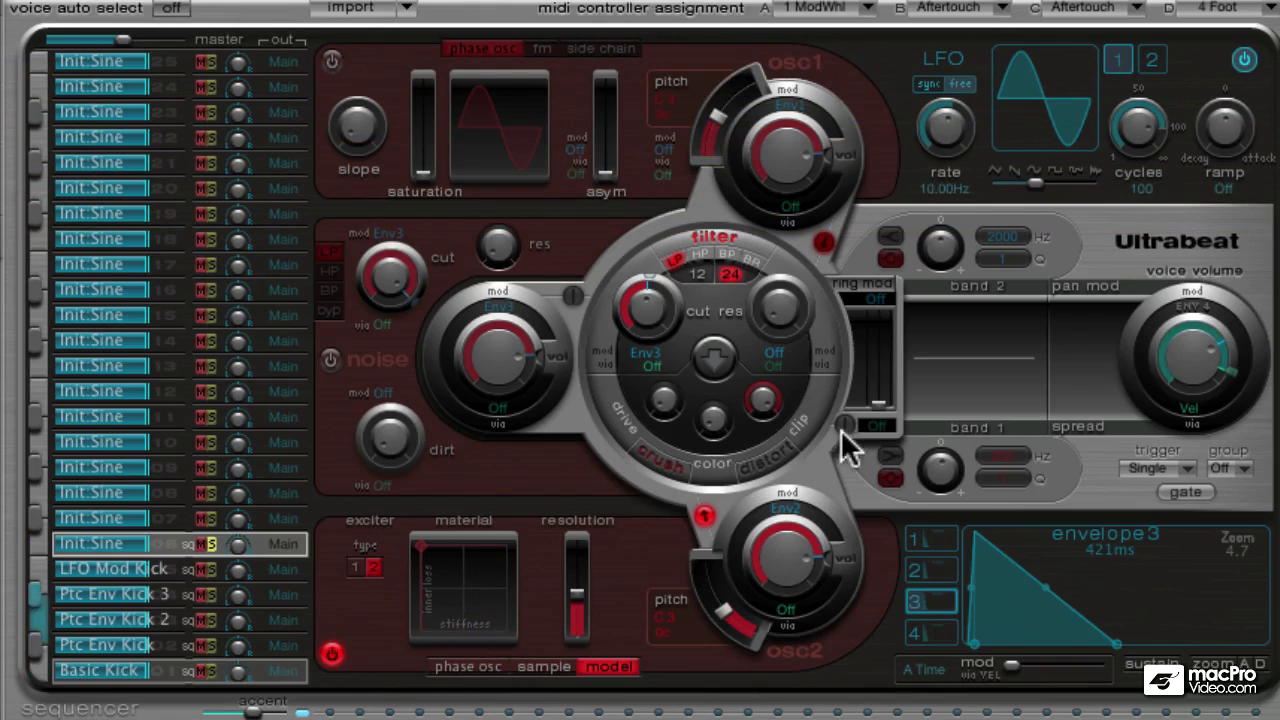
# - Raise the voice volume to about -6 dB and the model resolution to about 25
pyautogui.moveTo(1187, 346); pyautogui.dragTo(1183, 326)
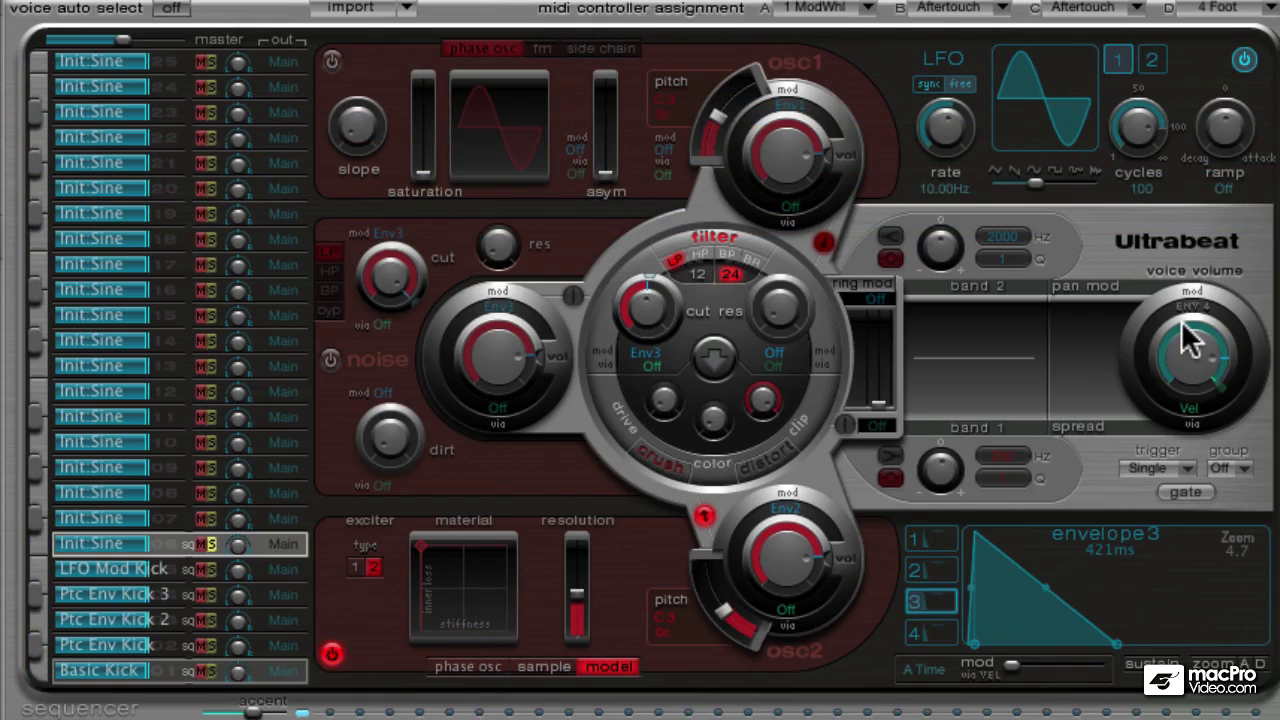
pyautogui.moveTo(586, 612); pyautogui.dragTo(578, 604)
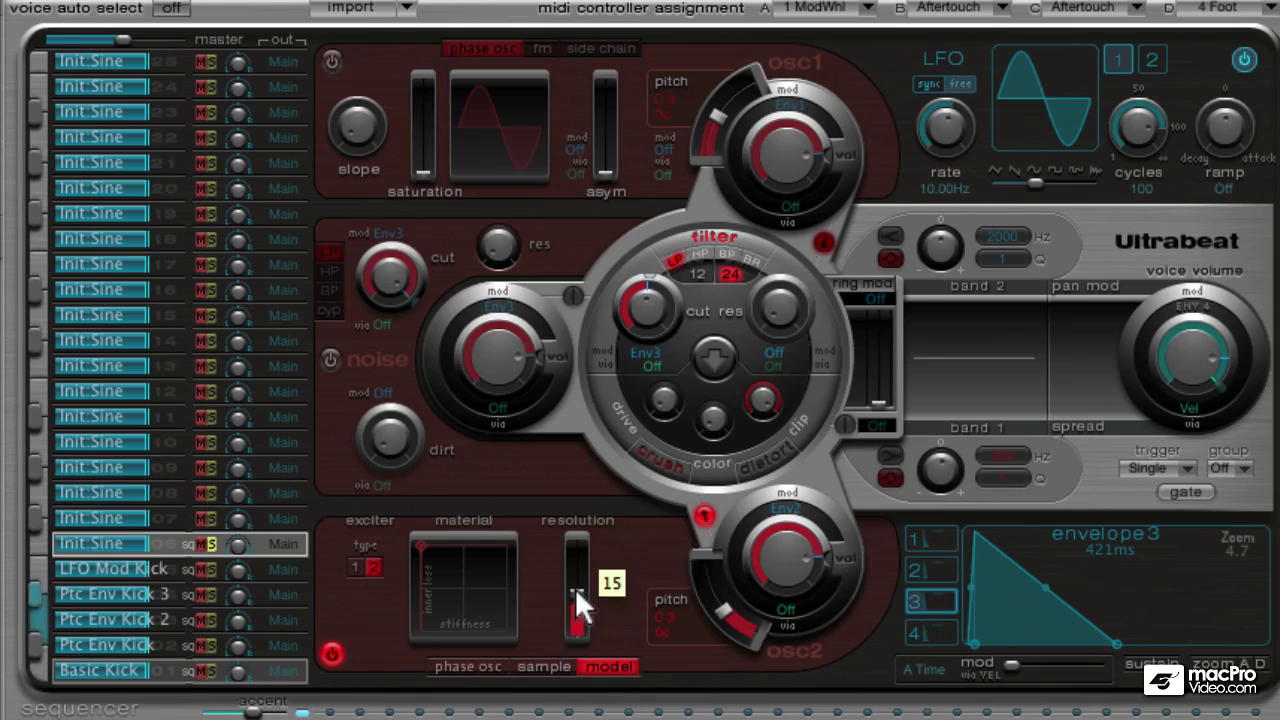
pyautogui.moveTo(571, 527)
pyautogui.mouseDown()
pyautogui.moveTo(574, 641)
pyautogui.moveTo(566, 543)
pyautogui.mouseUp()
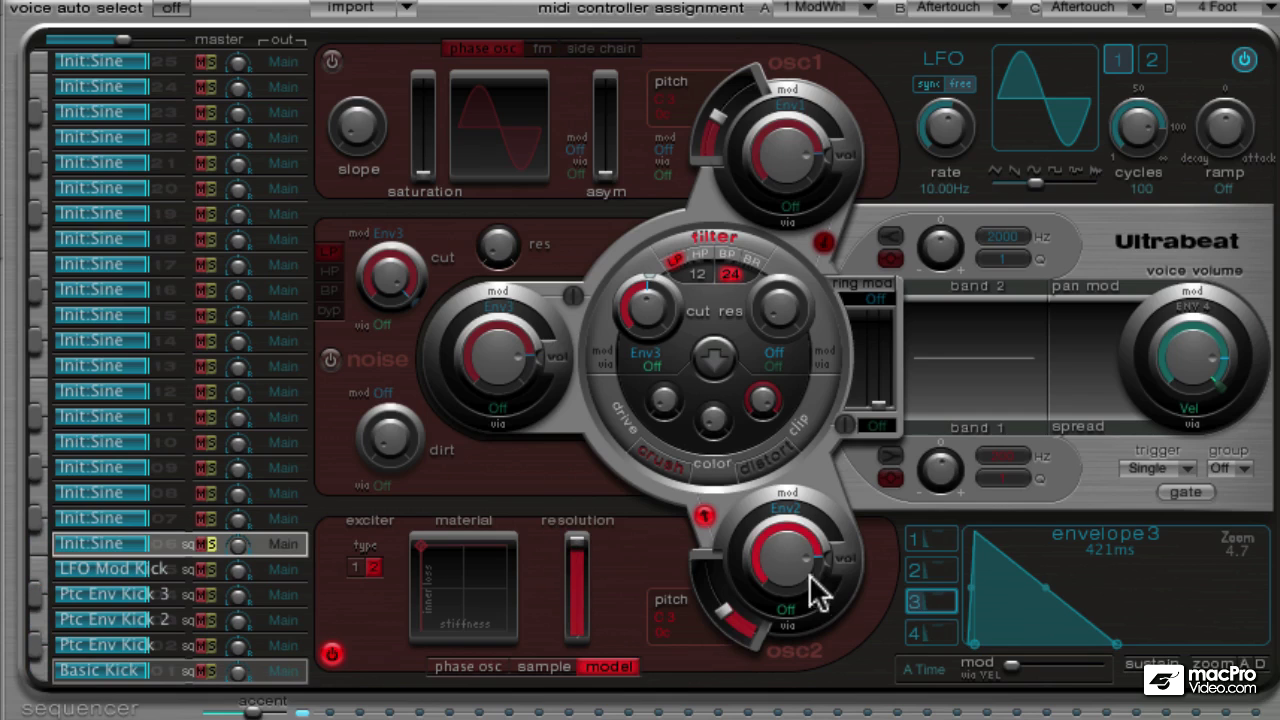
# - Tune oscillator 2 to A1 (110 Hz) and lower its volume to about -19 dB
pyautogui.moveTo(819, 554); pyautogui.dragTo(813, 591)
pyautogui.moveTo(712, 626); pyautogui.dragTo(740, 655)
pyautogui.moveTo(802, 566); pyautogui.dragTo(800, 575)
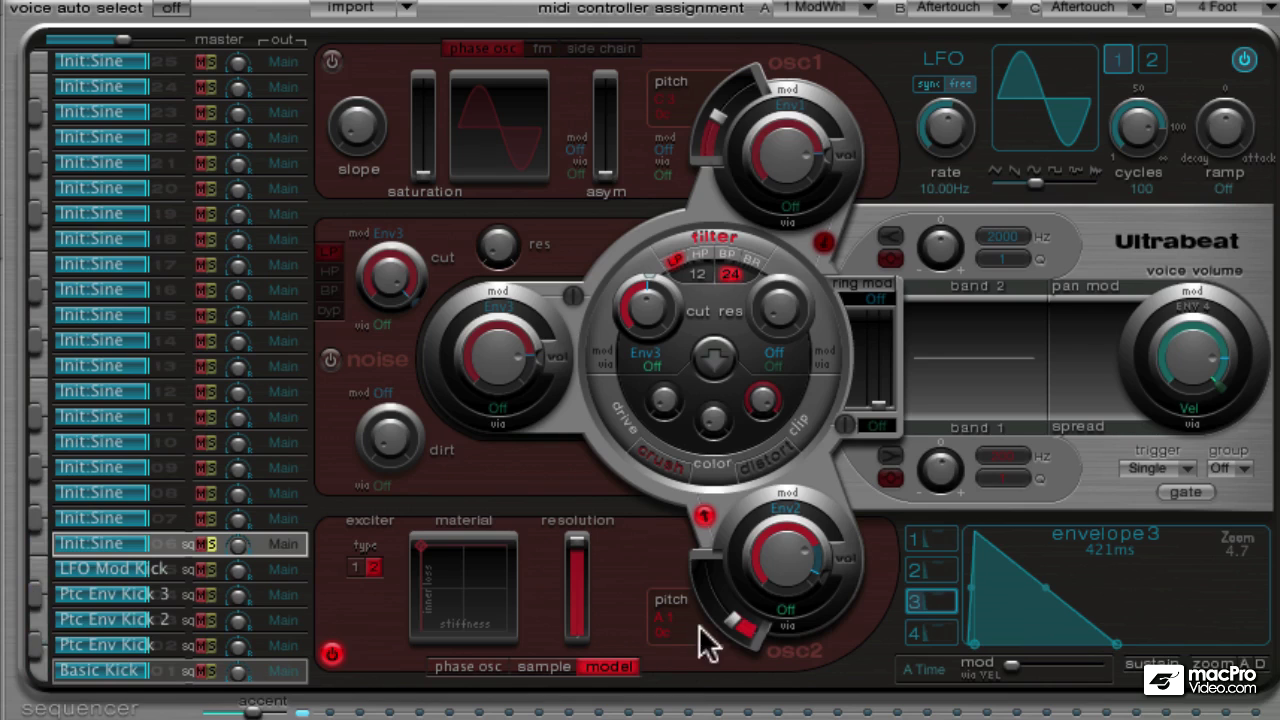
pyautogui.moveTo(735, 624)
pyautogui.mouseDown()
pyautogui.moveTo(730, 614)
pyautogui.moveTo(742, 648)
pyautogui.mouseUp()
pyautogui.moveTo(797, 560); pyautogui.dragTo(792, 580)
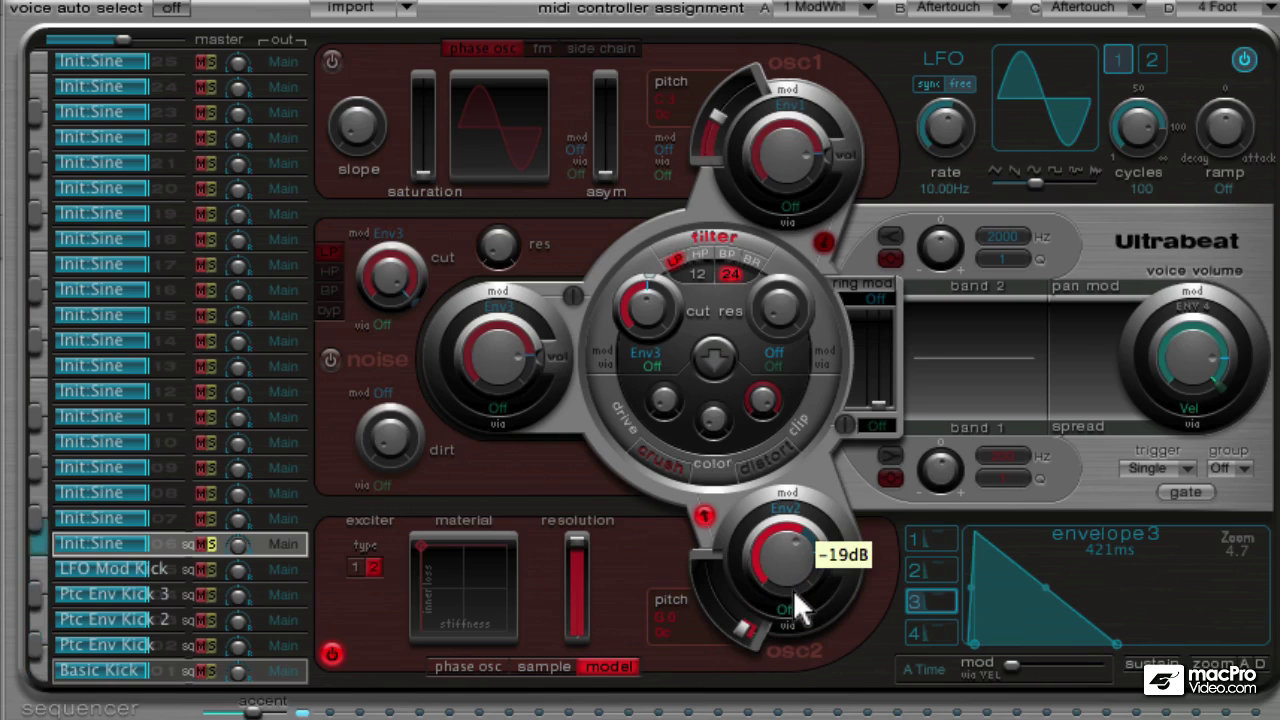
pyautogui.moveTo(800, 605); pyautogui.dragTo(800, 608)
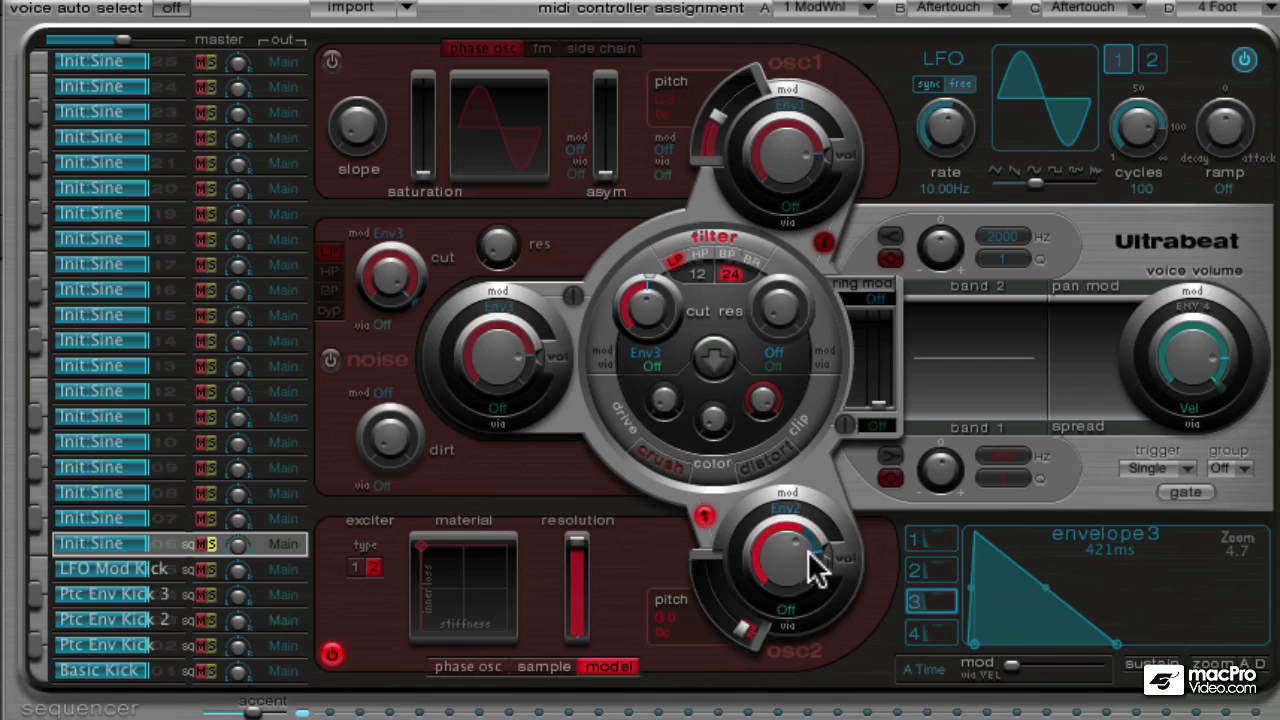
pyautogui.moveTo(822, 556)
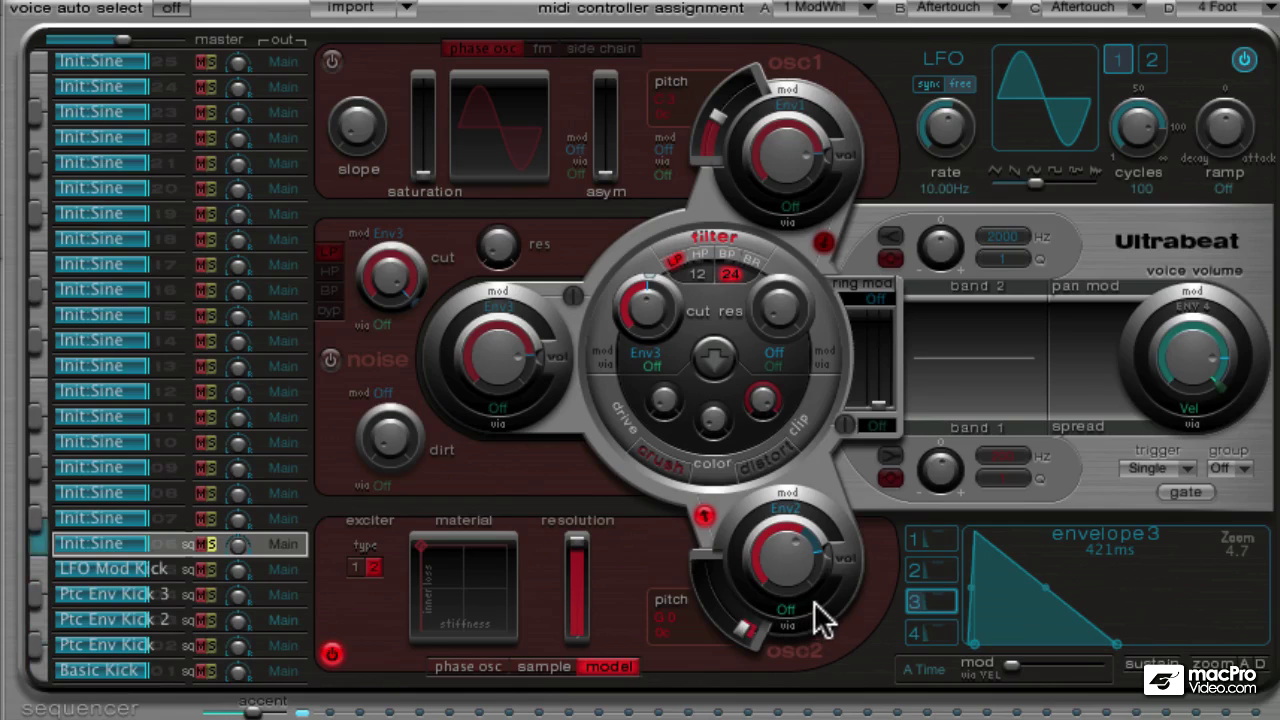
# - Give envelope 2 a vertical attack and a curved decay shortened from 420 ms to about 290 ms
pyautogui.click(924, 568)
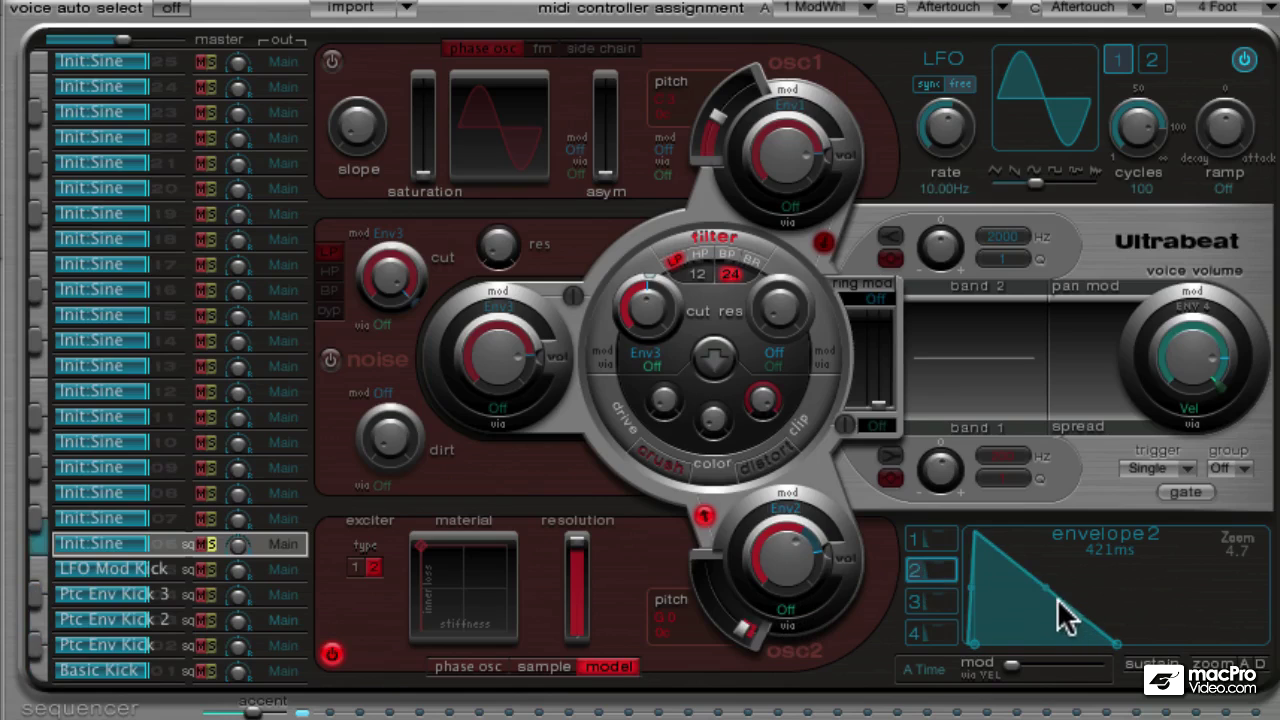
pyautogui.moveTo(1047, 605); pyautogui.dragTo(1032, 663)
pyautogui.moveTo(1043, 590); pyautogui.dragTo(1018, 604)
pyautogui.moveTo(972, 645); pyautogui.dragTo(950, 668)
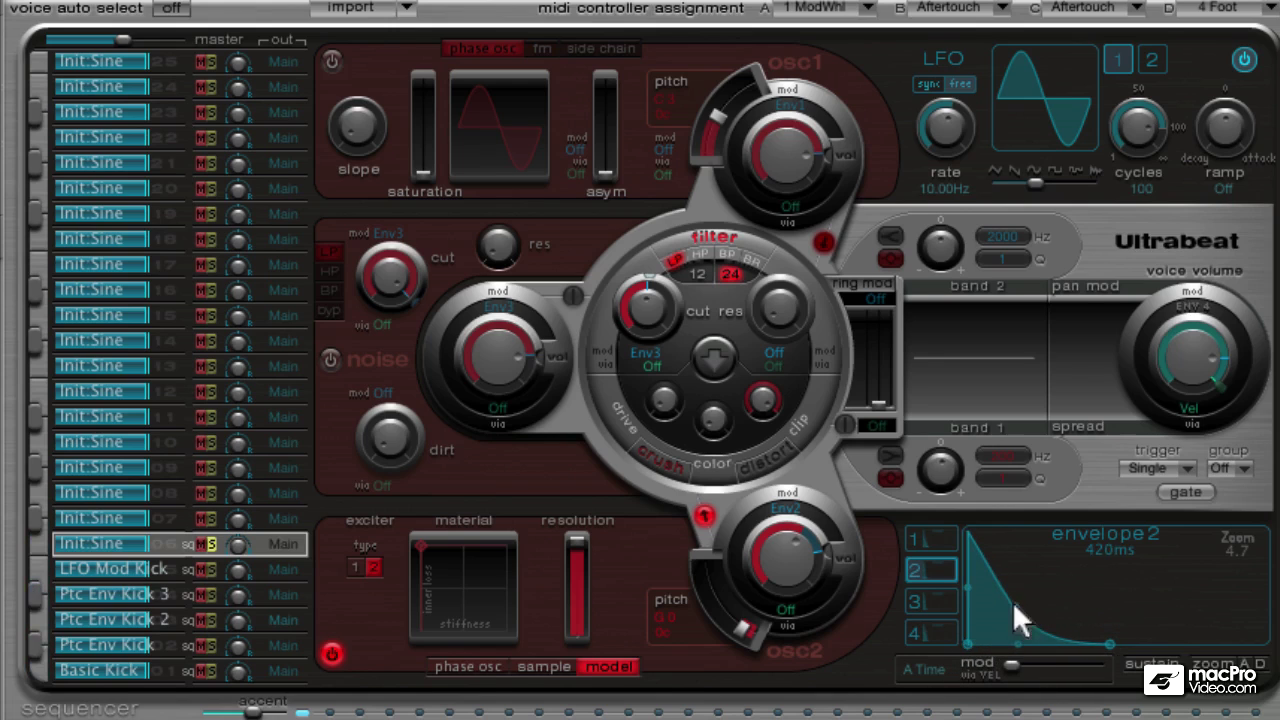
pyautogui.moveTo(1012, 601); pyautogui.dragTo(1008, 558)
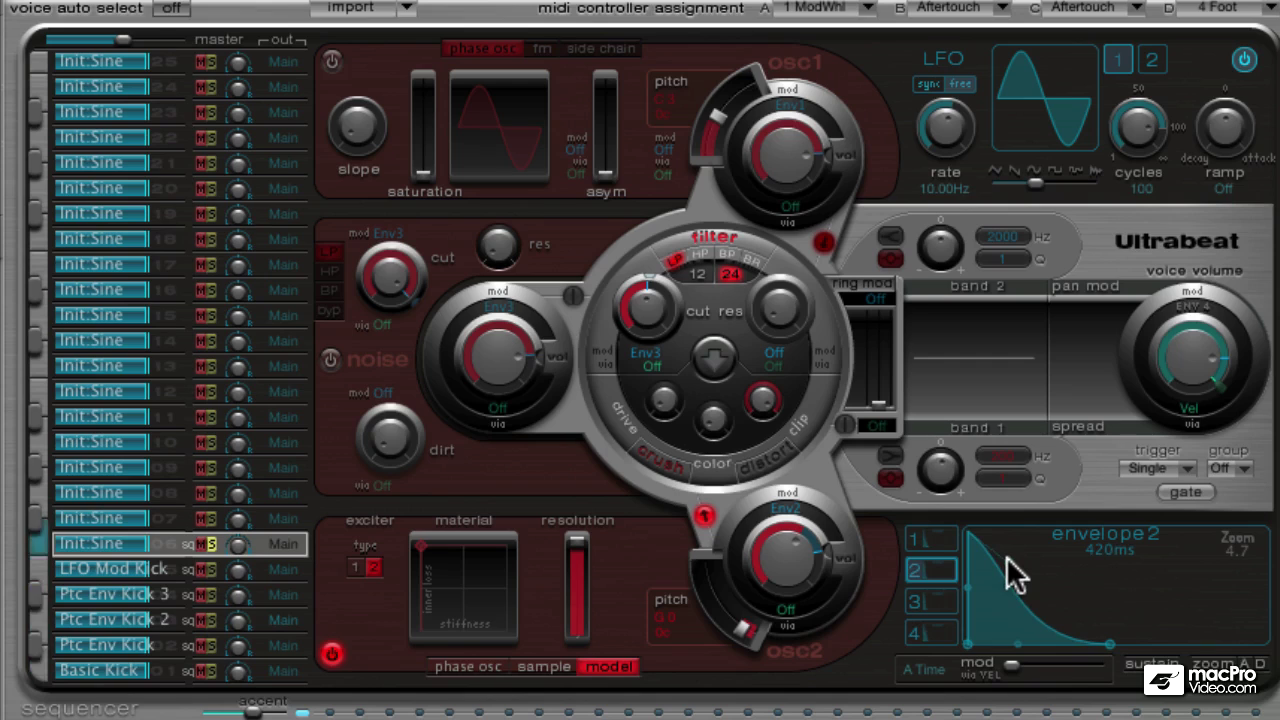
pyautogui.moveTo(1007, 557); pyautogui.dragTo(1063, 605)
pyautogui.moveTo(1110, 644)
pyautogui.mouseDown()
pyautogui.moveTo(1049, 644)
pyautogui.moveTo(1085, 645)
pyautogui.mouseUp()
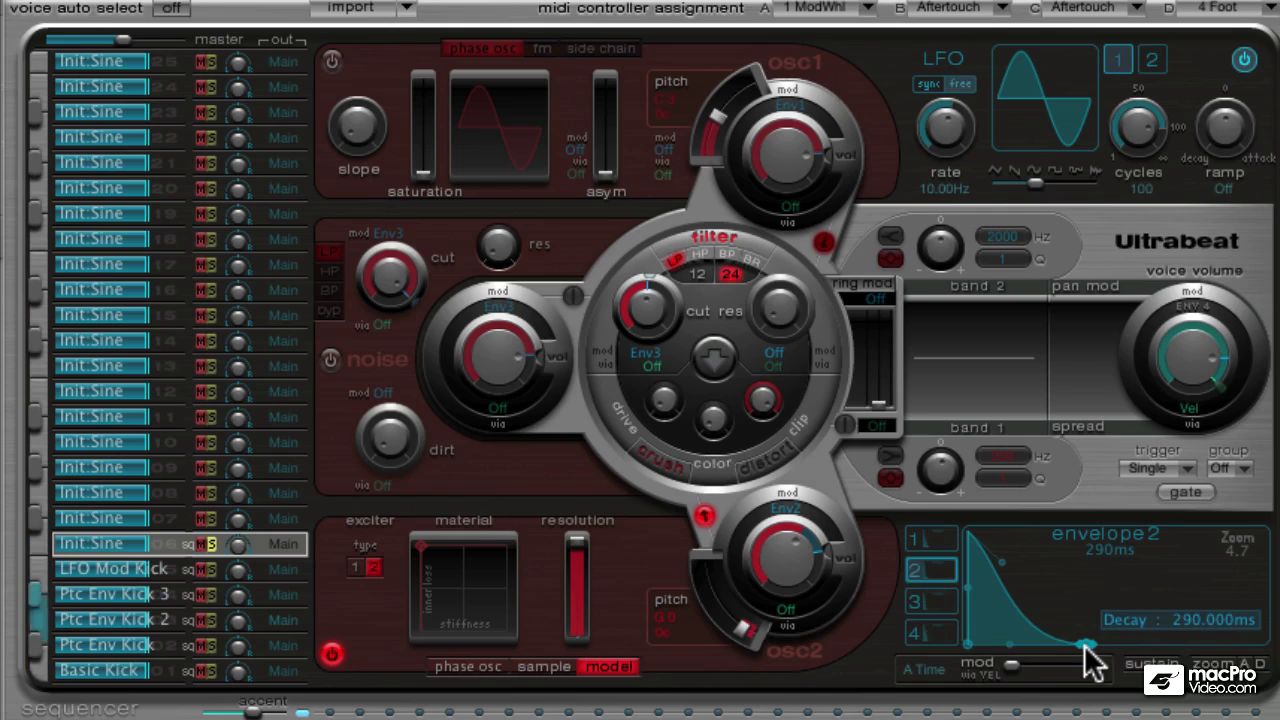
# - Set the filter resonance to about 0.87 and pull the cutoff down for a resonant low-pass tone
pyautogui.moveTo(1085, 641); pyautogui.dragTo(1085, 642)
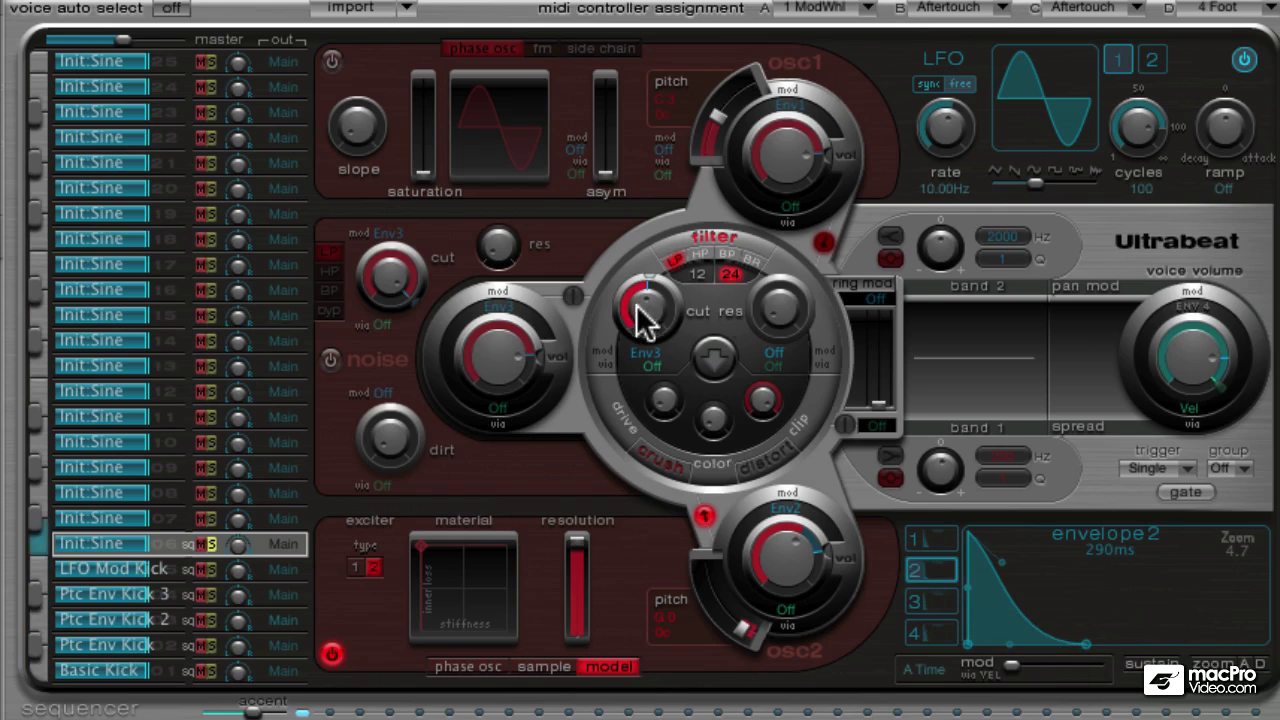
pyautogui.moveTo(642, 312); pyautogui.dragTo(608, 165)
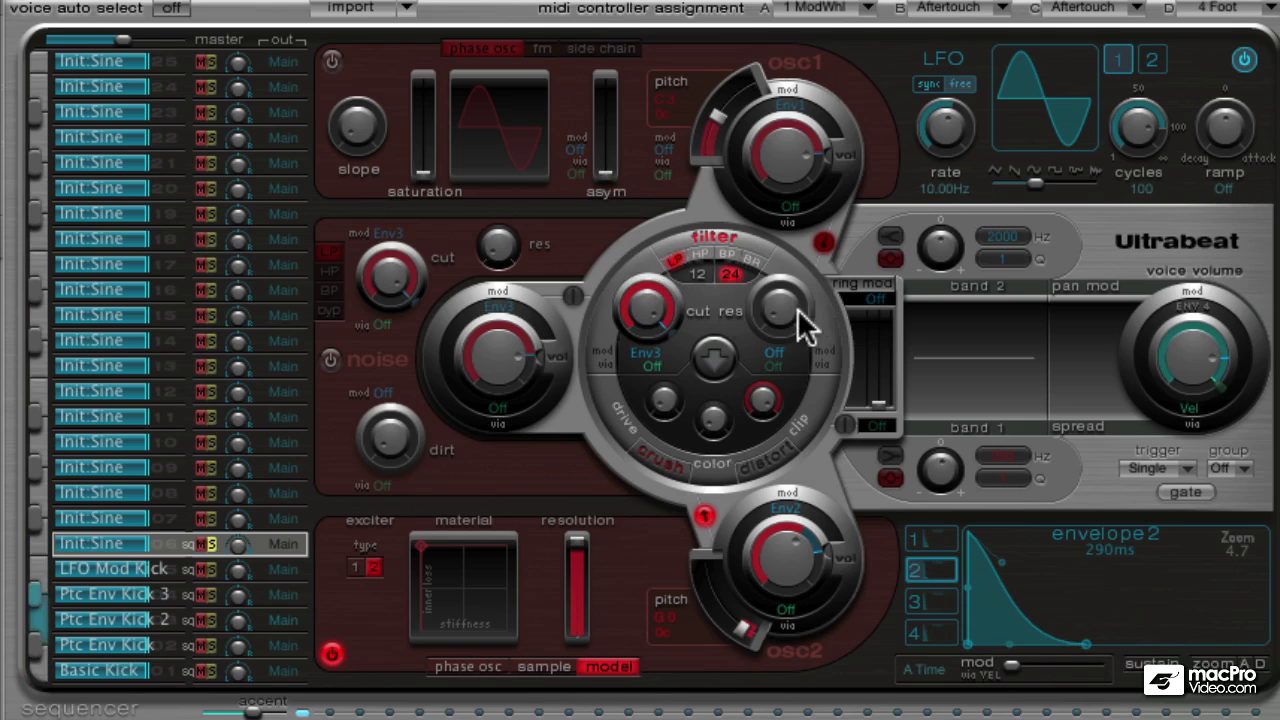
pyautogui.moveTo(771, 304); pyautogui.dragTo(773, 177)
pyautogui.moveTo(643, 314); pyautogui.dragTo(639, 392)
pyautogui.moveTo(766, 323); pyautogui.dragTo(772, 224)
pyautogui.moveTo(645, 300)
pyautogui.mouseDown()
pyautogui.moveTo(645, 368)
pyautogui.moveTo(643, 310)
pyautogui.moveTo(572, 288)
pyautogui.moveTo(644, 334)
pyautogui.moveTo(639, 324)
pyautogui.mouseUp()
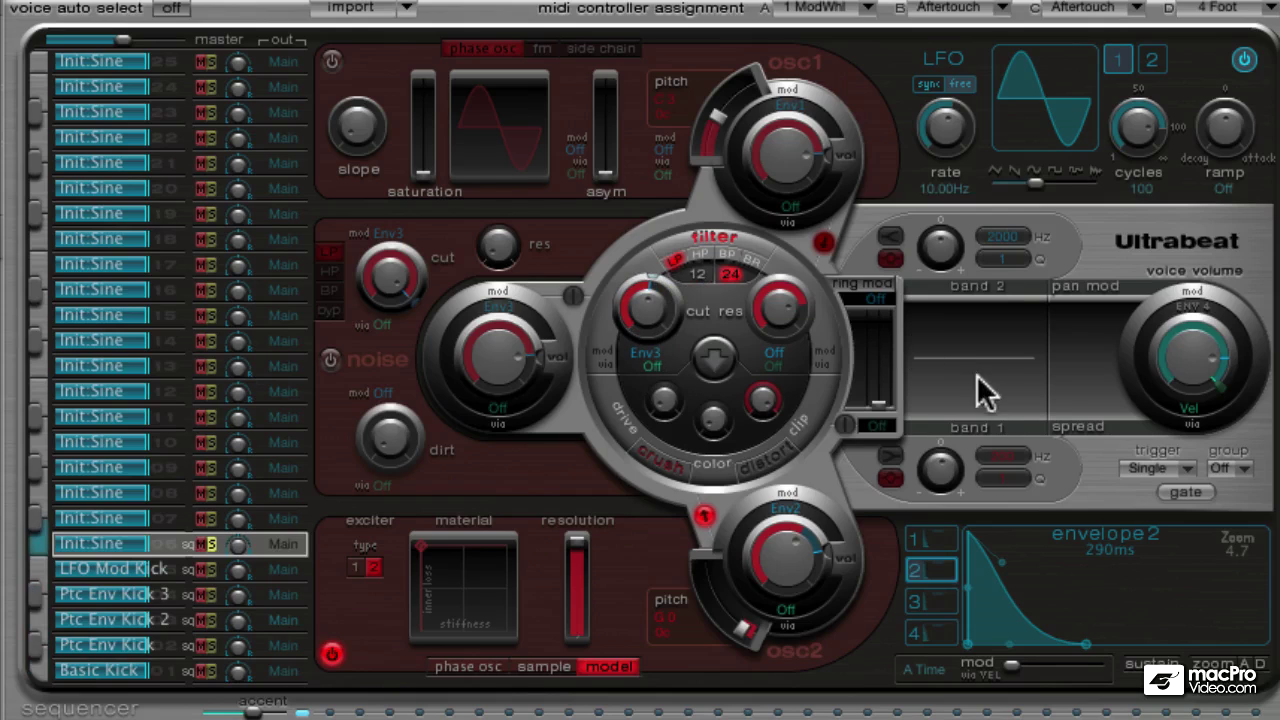
# - Enable EQ band 2 as a high shelf boosting about +7 dB at 1700 Hz with Q 7
pyautogui.click(982, 284)
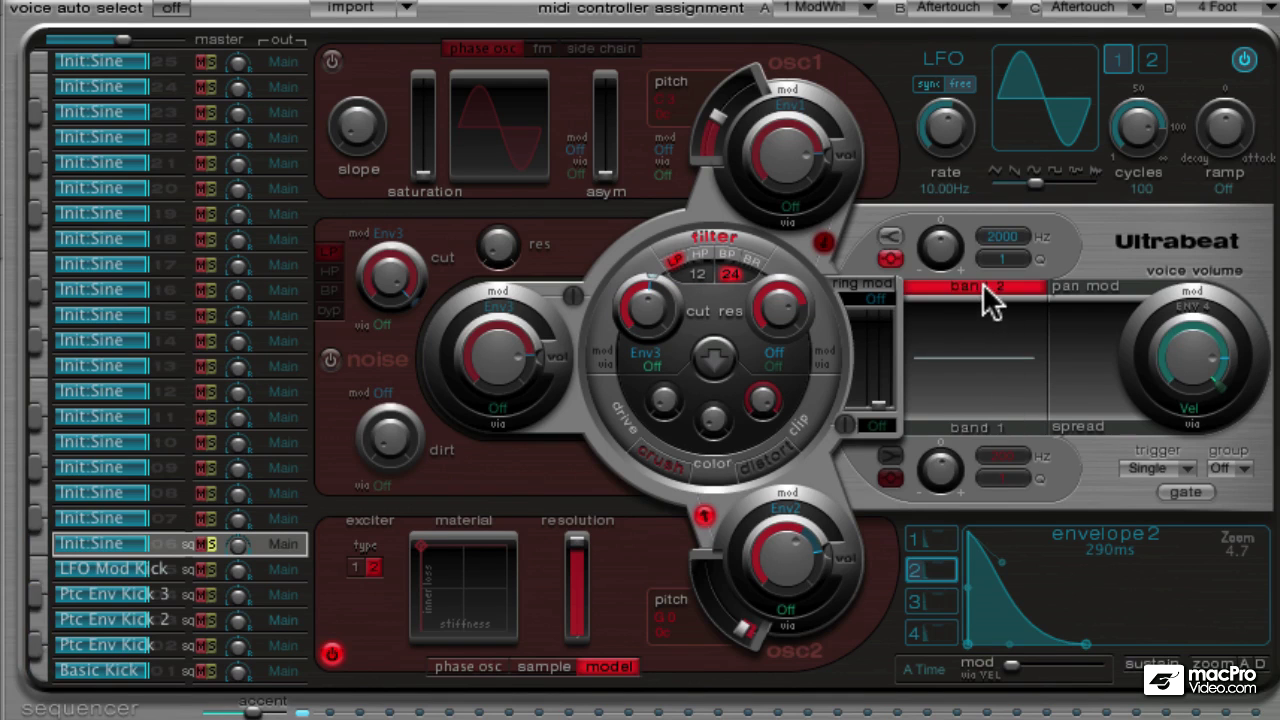
pyautogui.click(888, 236)
pyautogui.moveTo(932, 249); pyautogui.dragTo(939, 204)
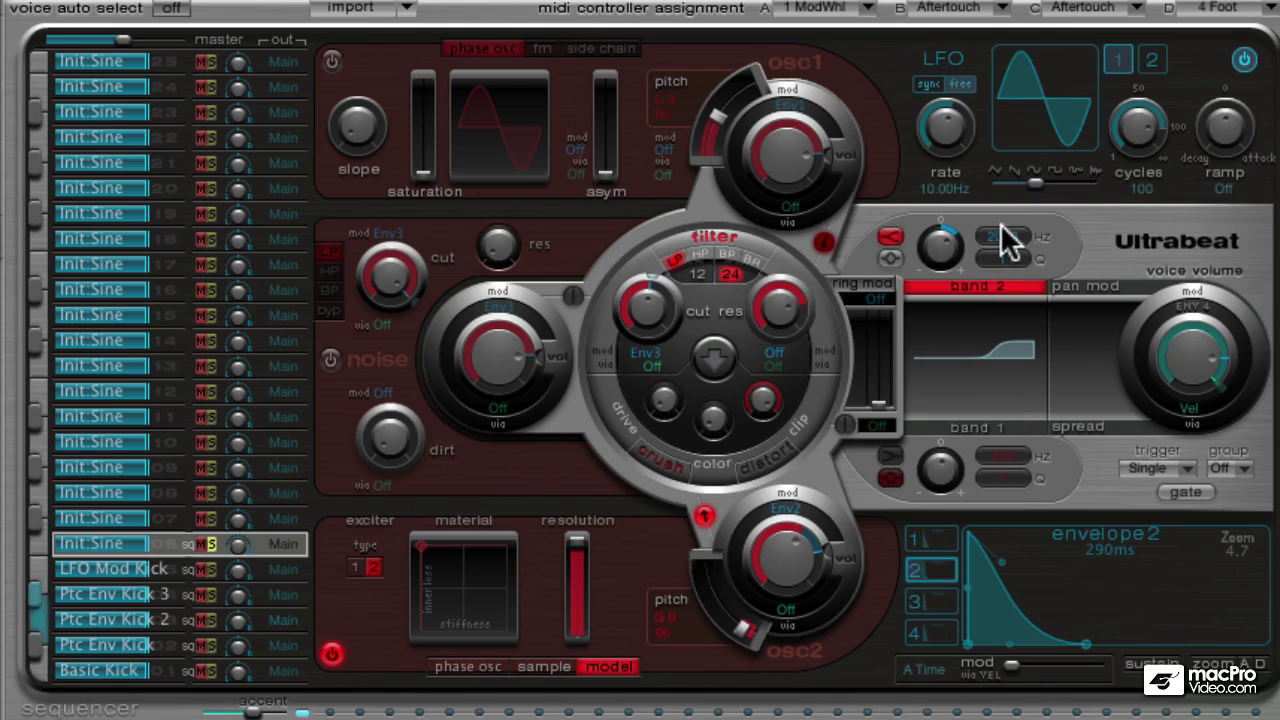
pyautogui.moveTo(1003, 250); pyautogui.dragTo(1003, 252)
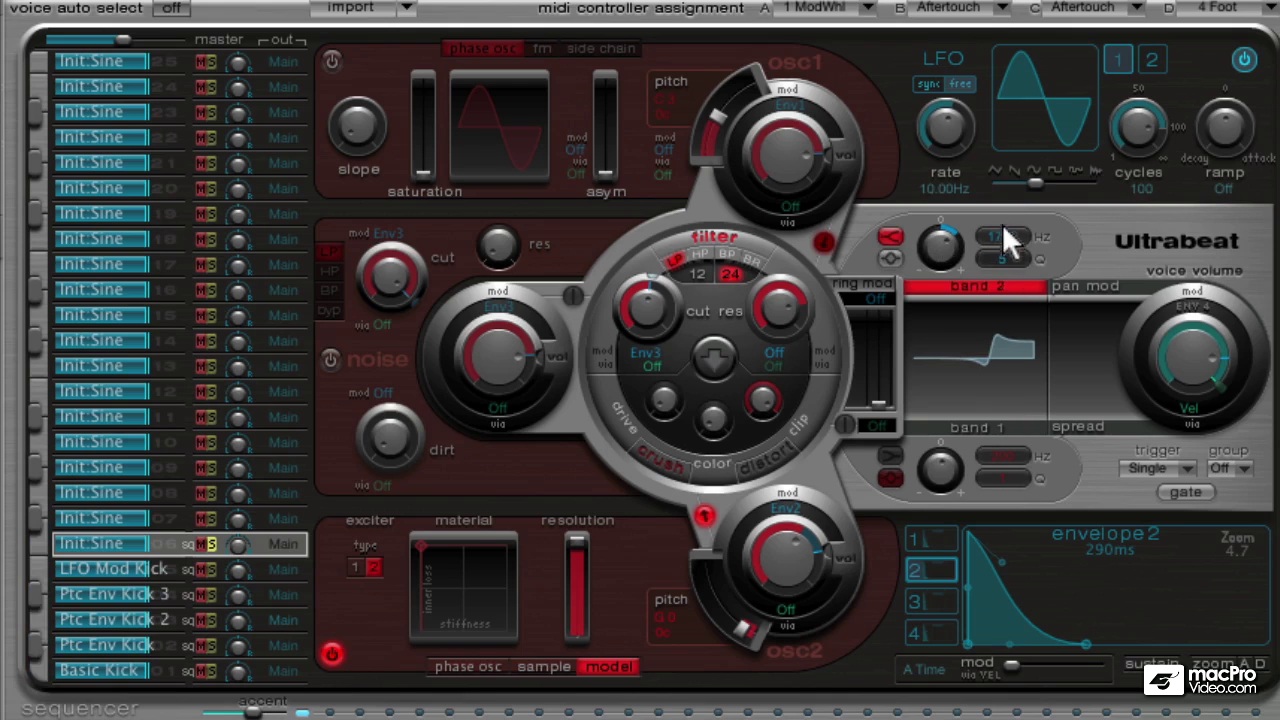
pyautogui.moveTo(1004, 235); pyautogui.dragTo(941, 255)
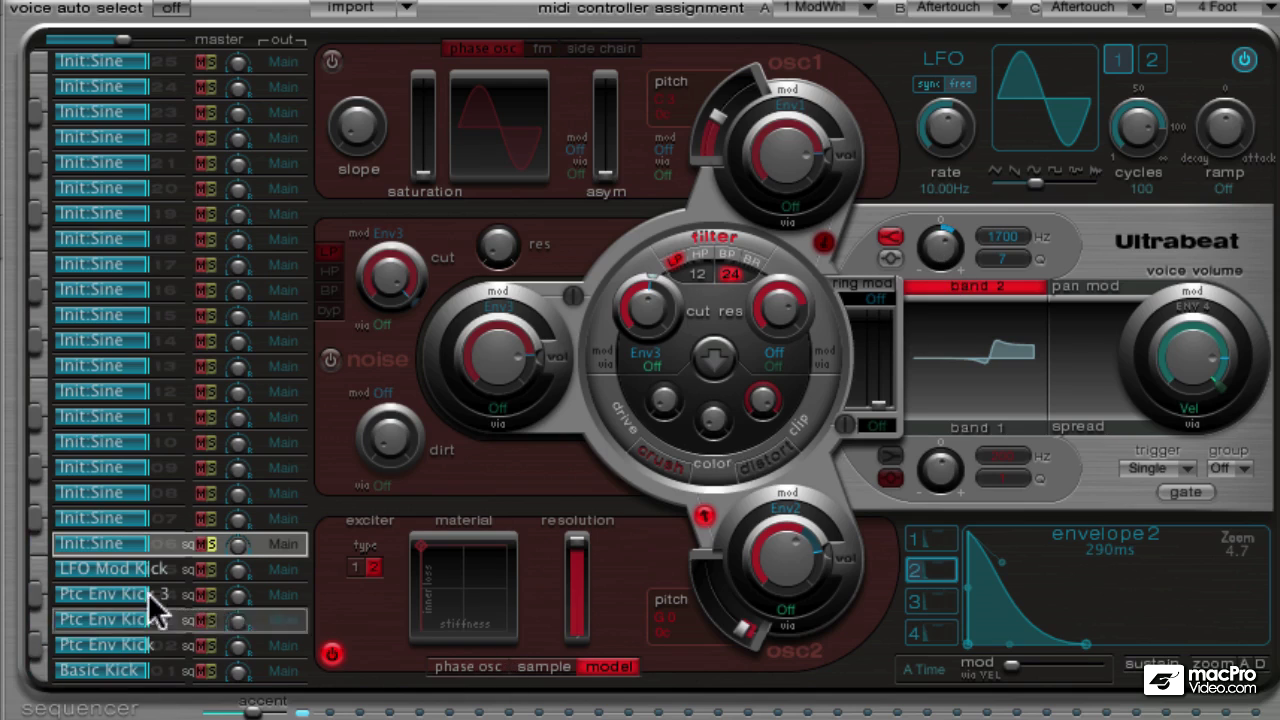
# - Replace the voice name 'Init Sine' with 'Model Kick'
pyautogui.doubleClick(122, 546)
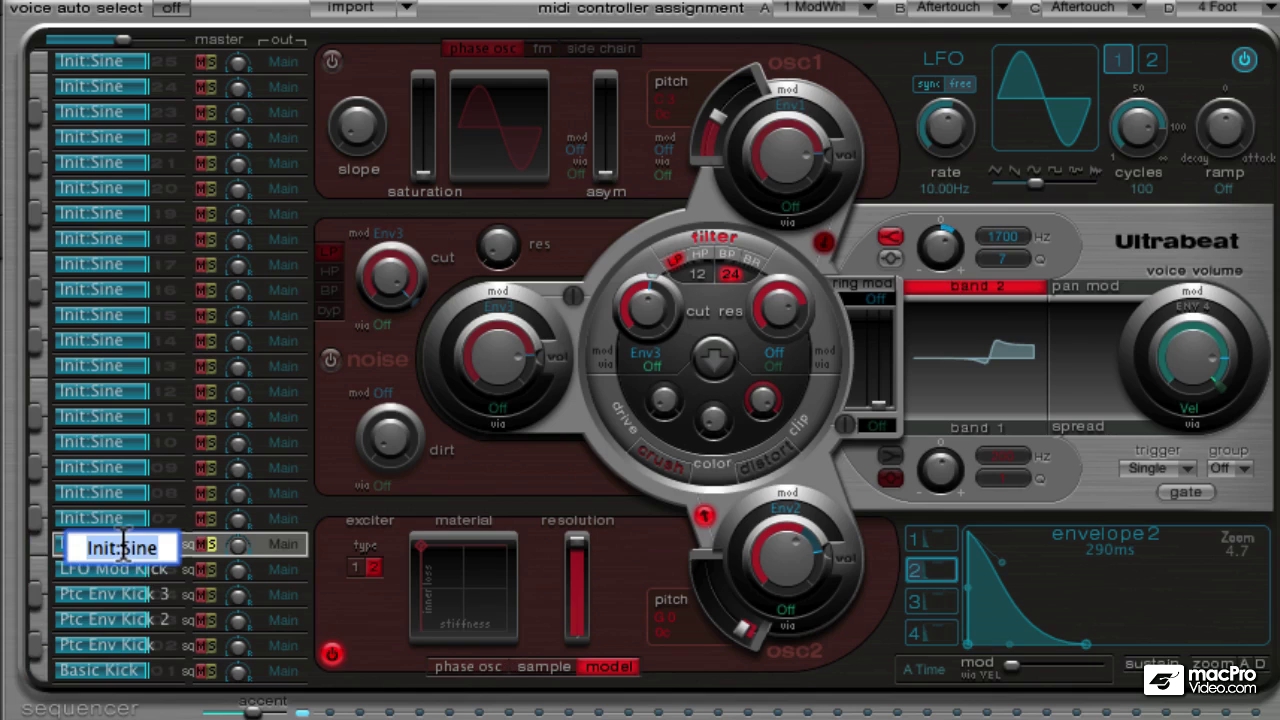
pyautogui.write('Model')
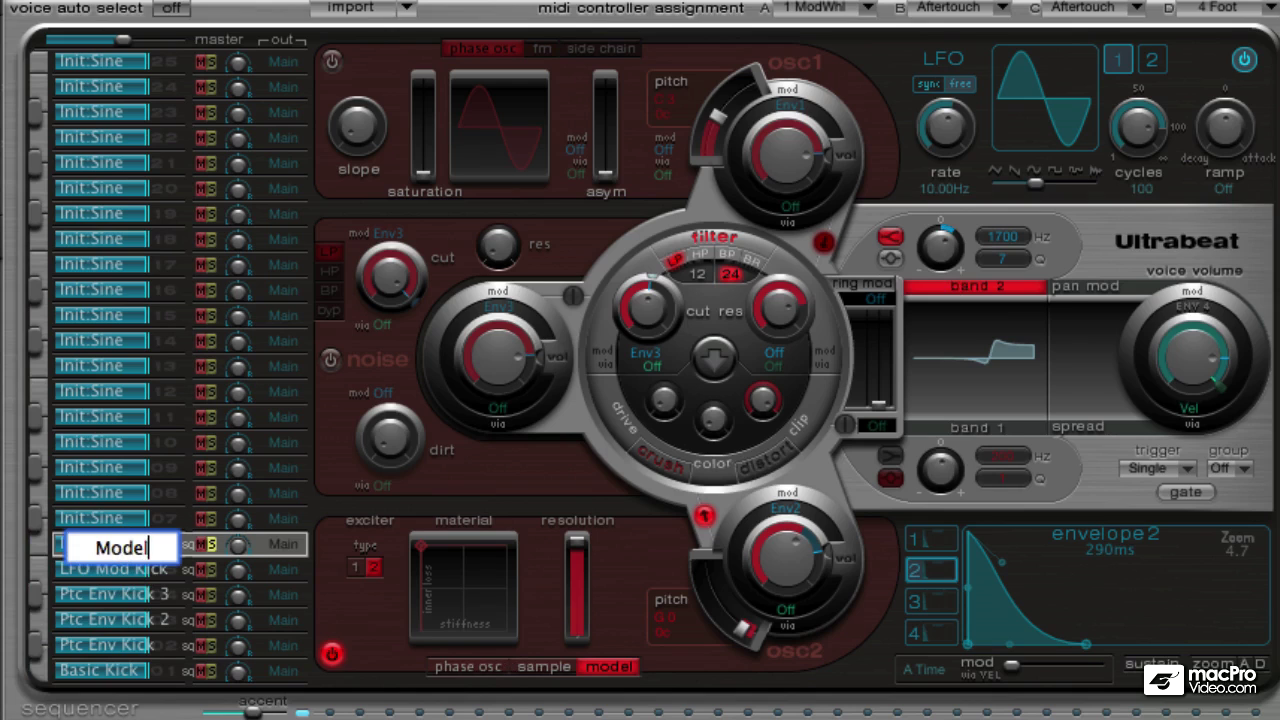
pyautogui.write(' Kick')
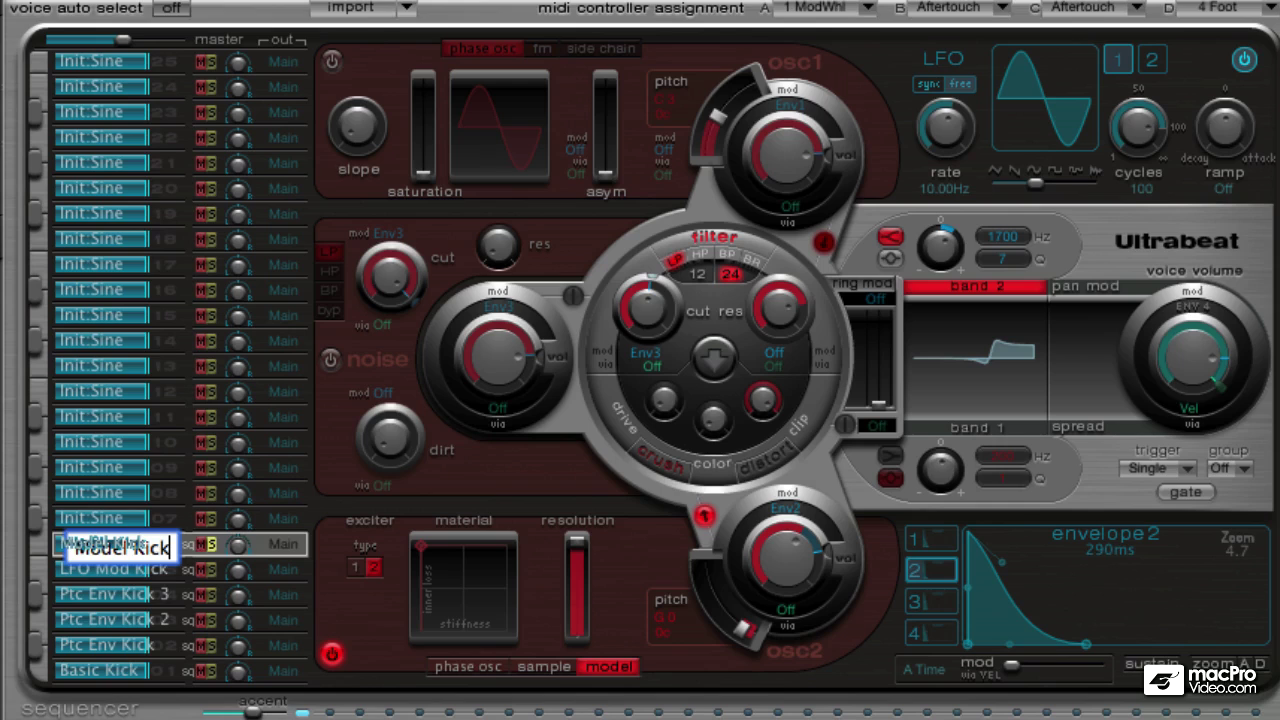